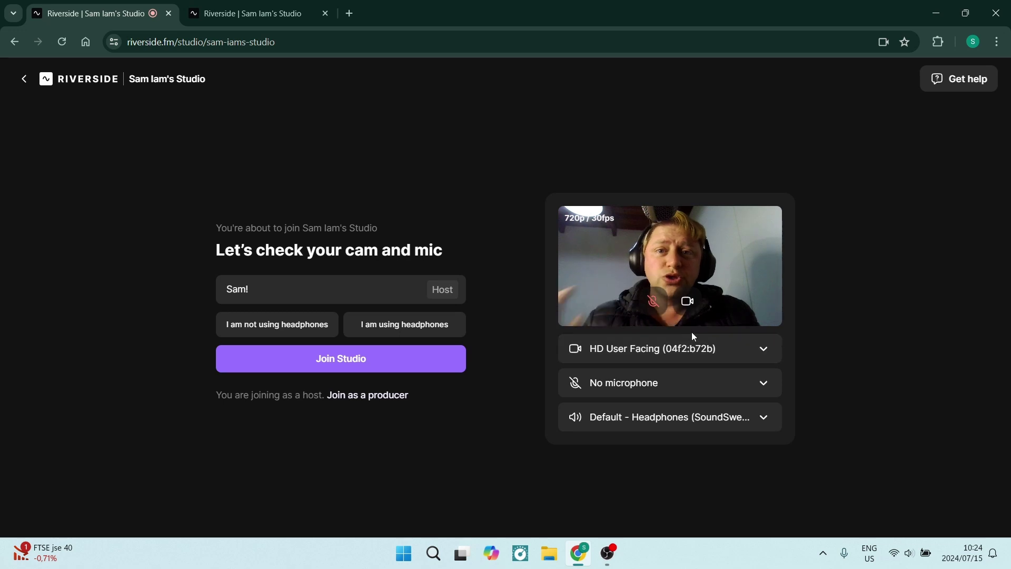
Set the studio camera to Iriun Webcam
click(692, 349)
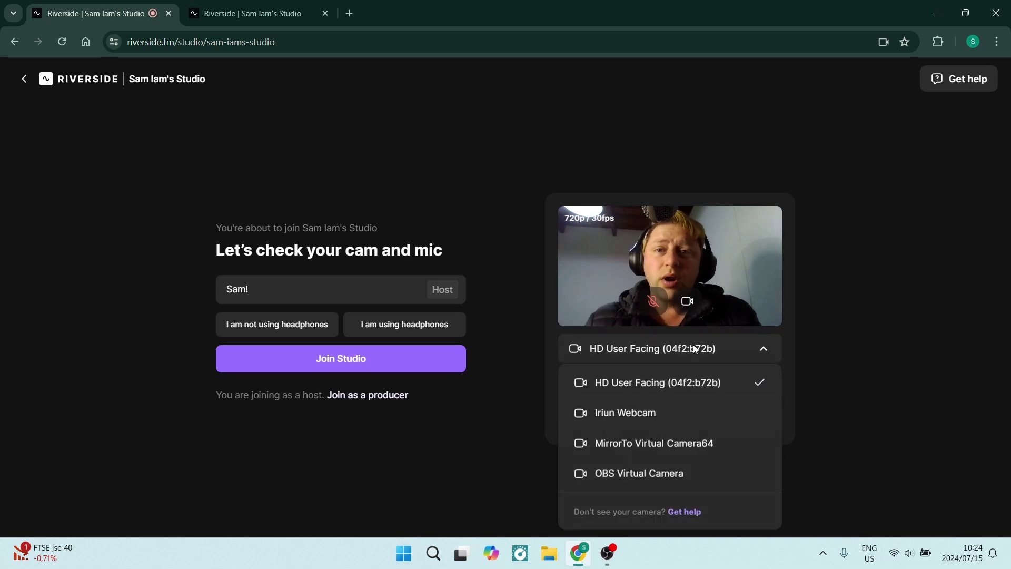
click(687, 413)
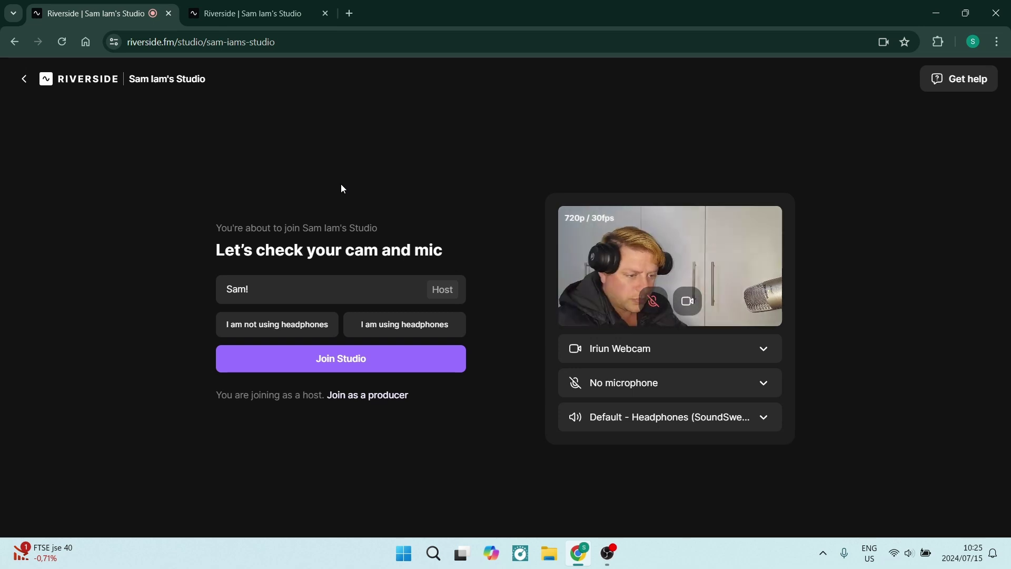
Return to the studio dashboard, check the recording planning options, and re-enter the studio lobby
click(25, 80)
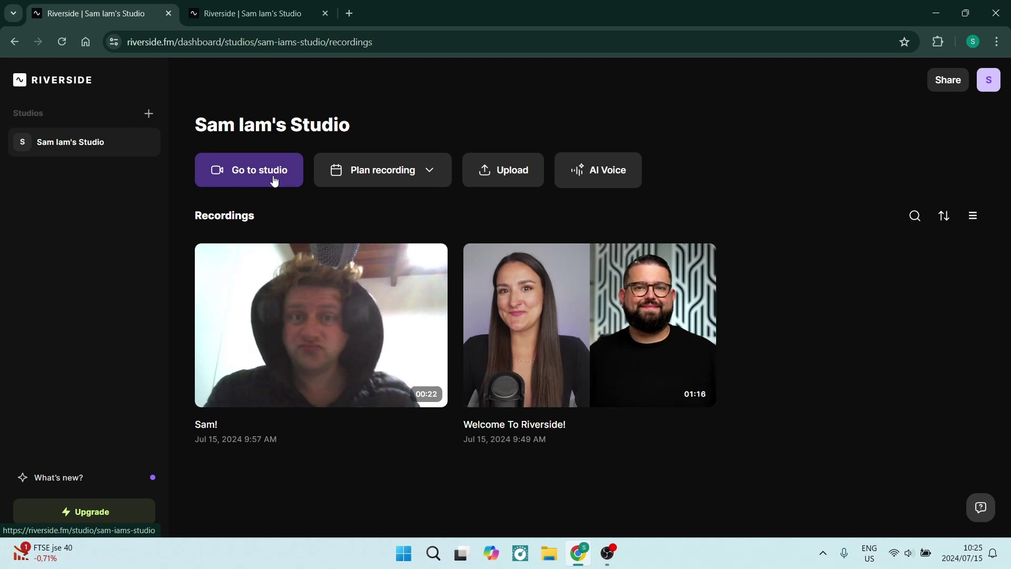
click(386, 178)
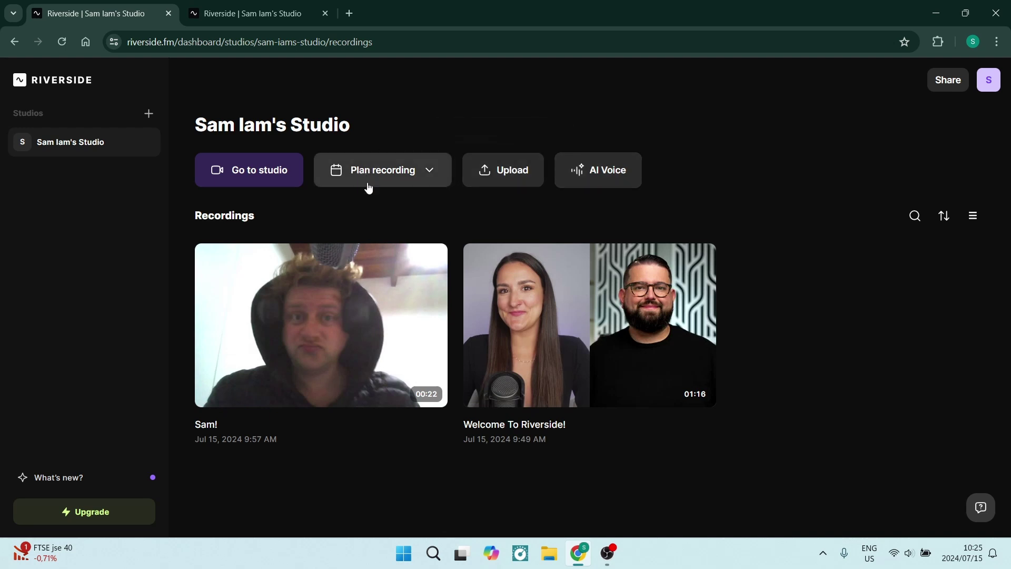
click(253, 175)
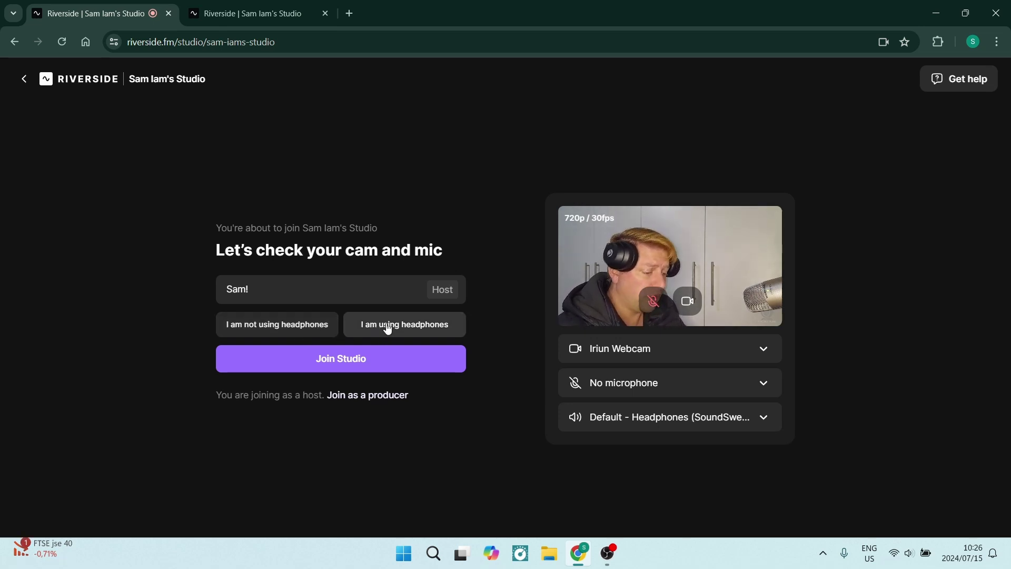
Declare that no headphones are in use and check the available microphones
click(255, 329)
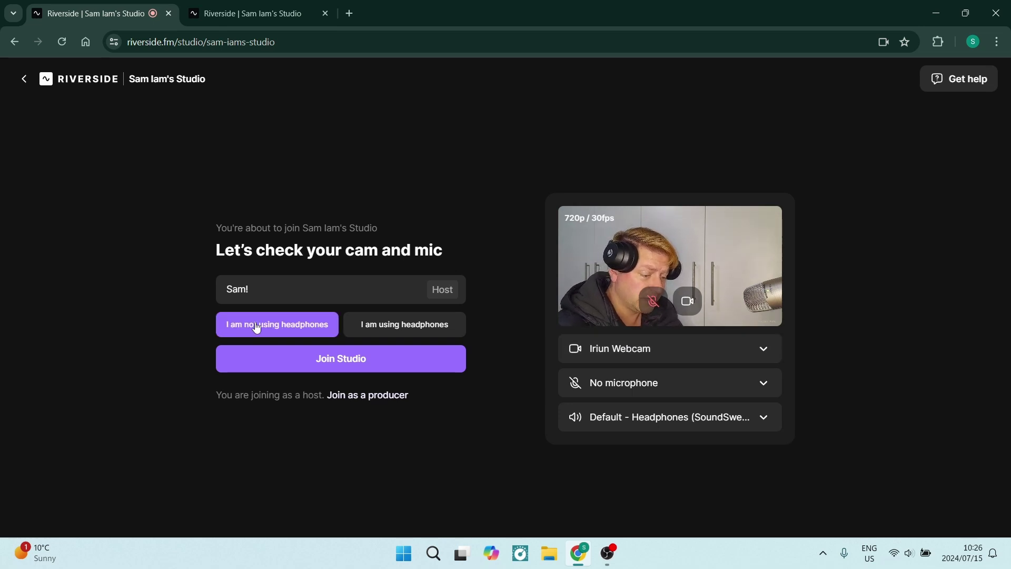
click(603, 384)
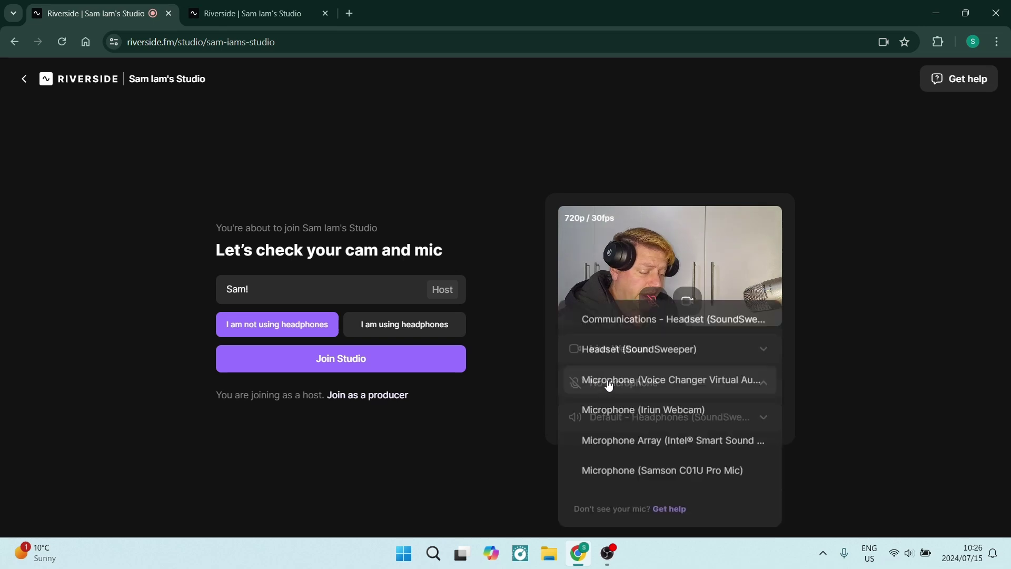
click(538, 374)
Switch the camera to HD User Facing (04f2:b72b) and back to Iriun Webcam
click(599, 349)
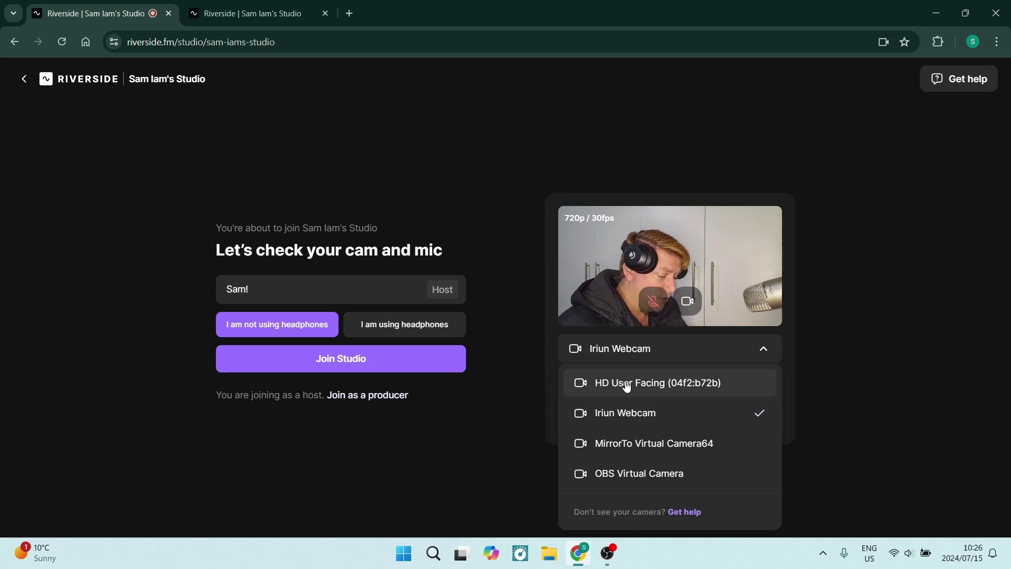
click(626, 384)
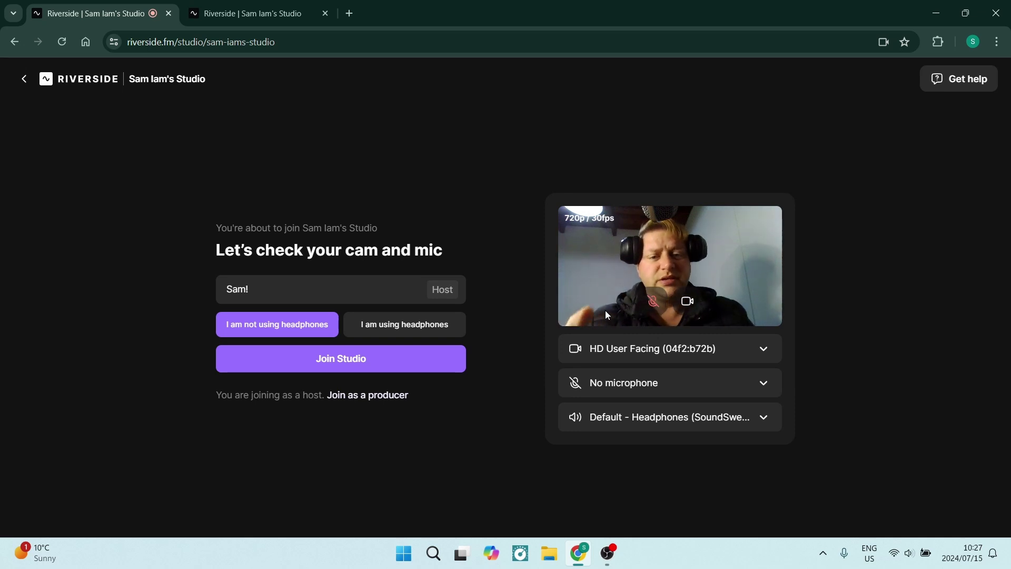
click(634, 350)
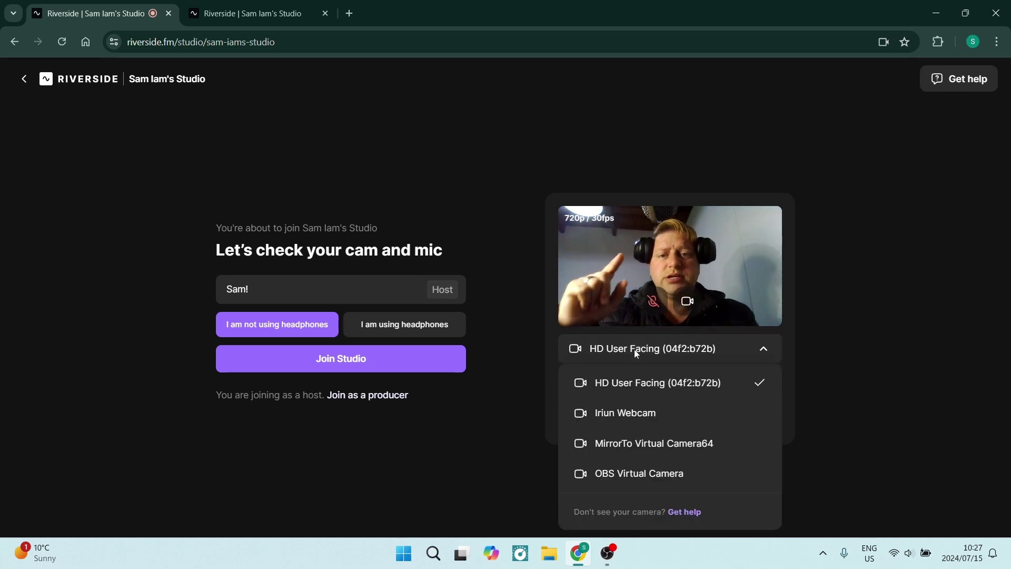
click(632, 413)
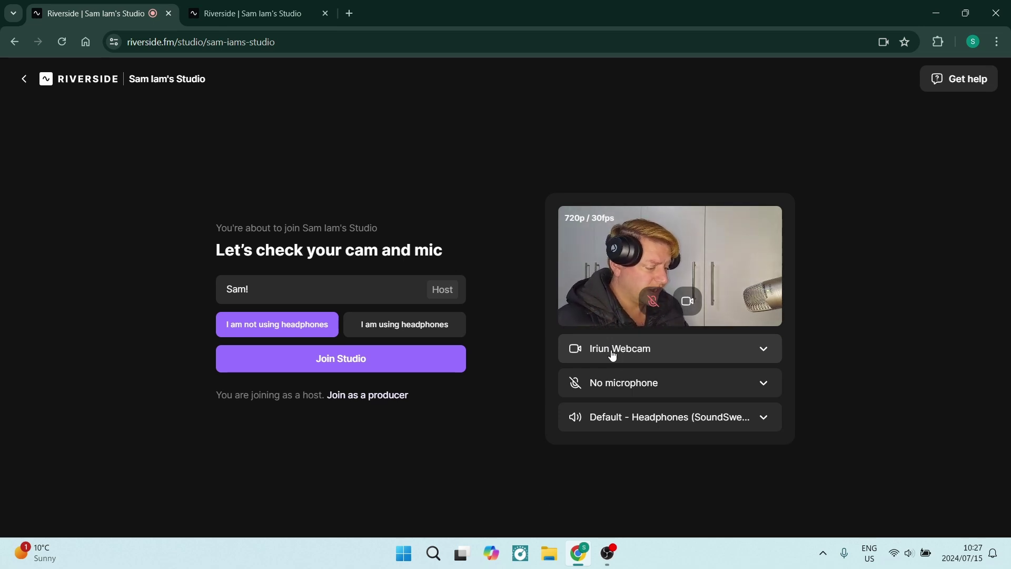
Review the available microphones and speaker outputs without changing the selected devices
click(640, 387)
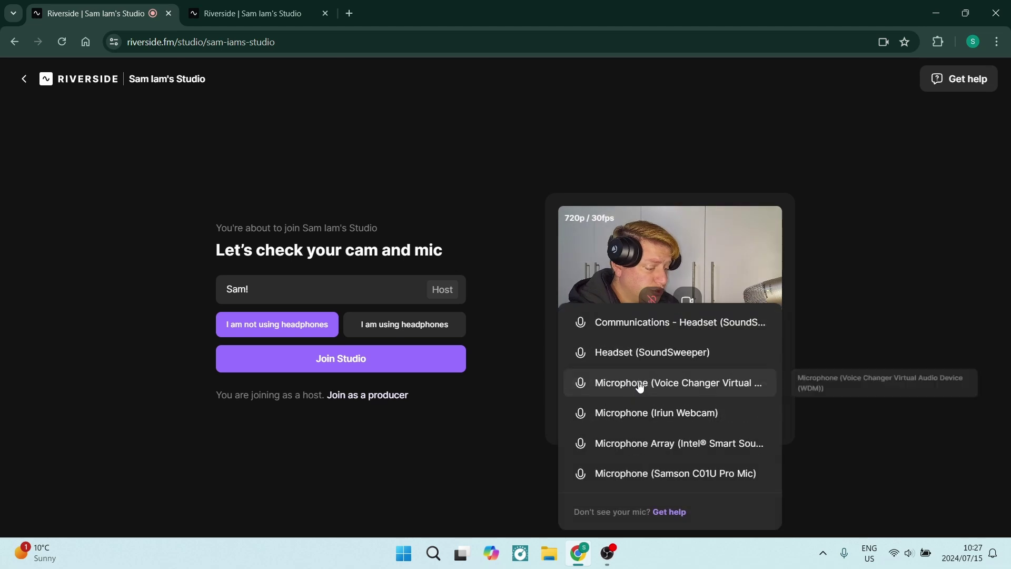
click(526, 407)
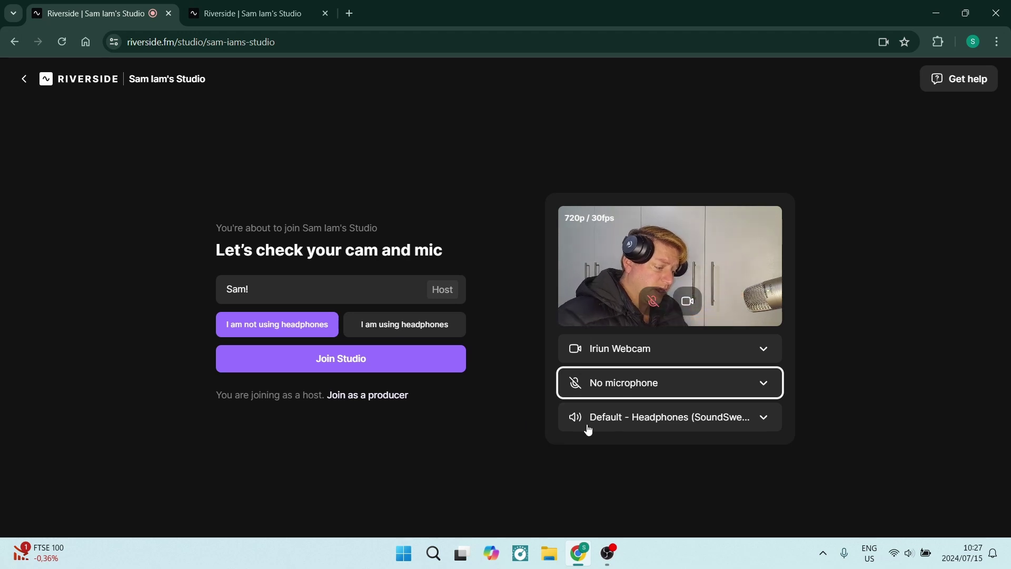
click(622, 420)
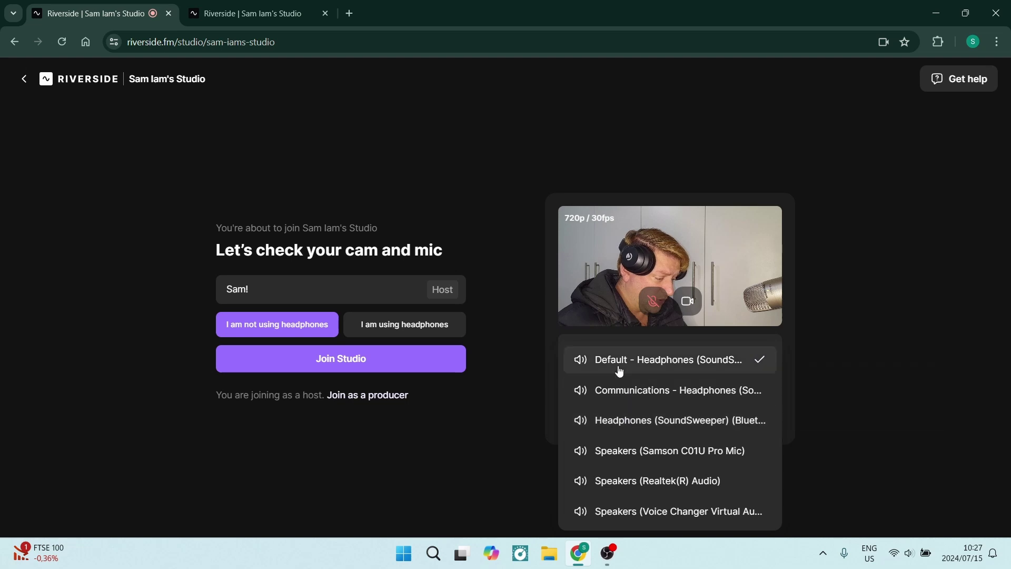
click(511, 403)
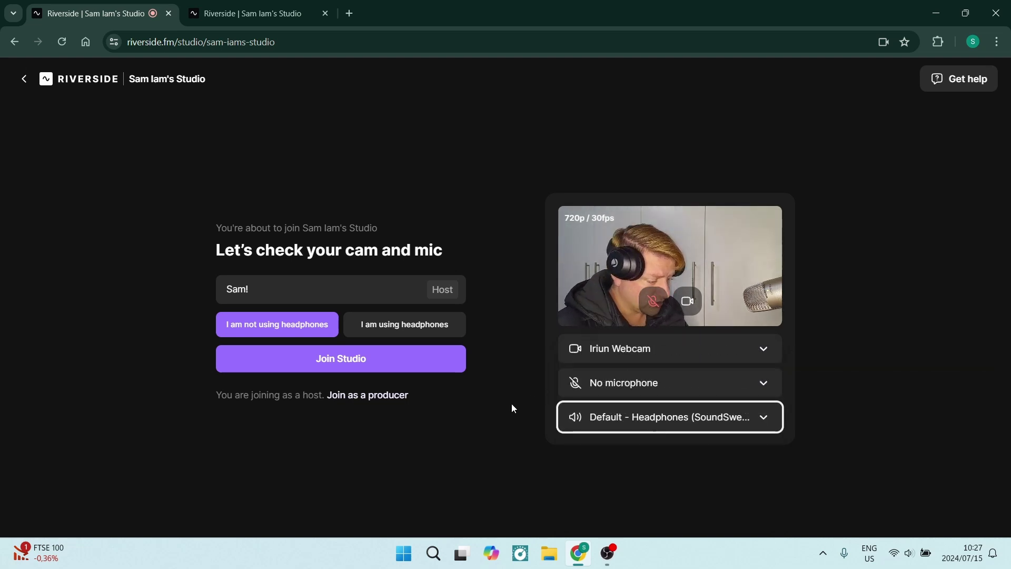
Declare that headphones are in use and join the studio as host
click(413, 335)
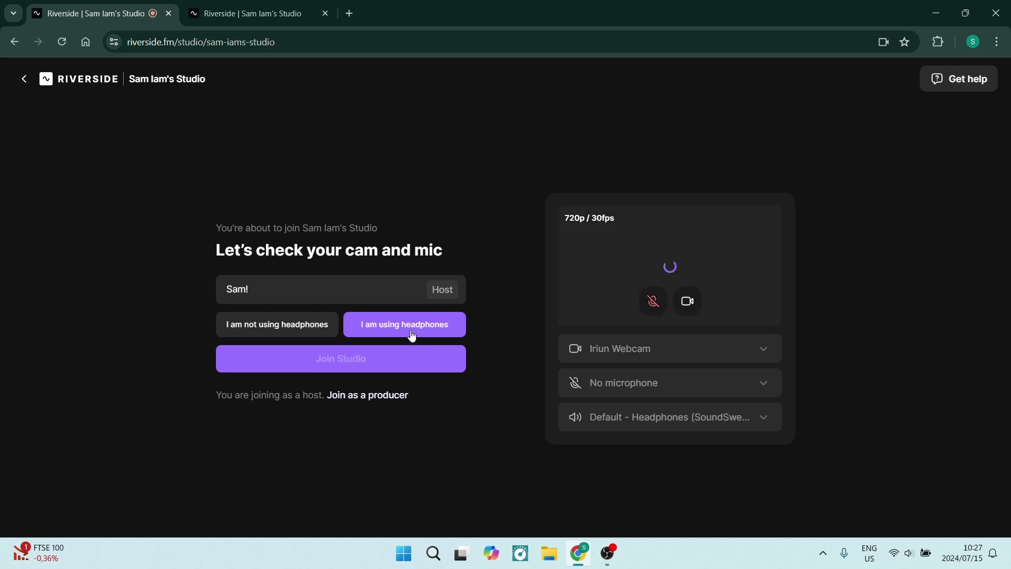
click(396, 363)
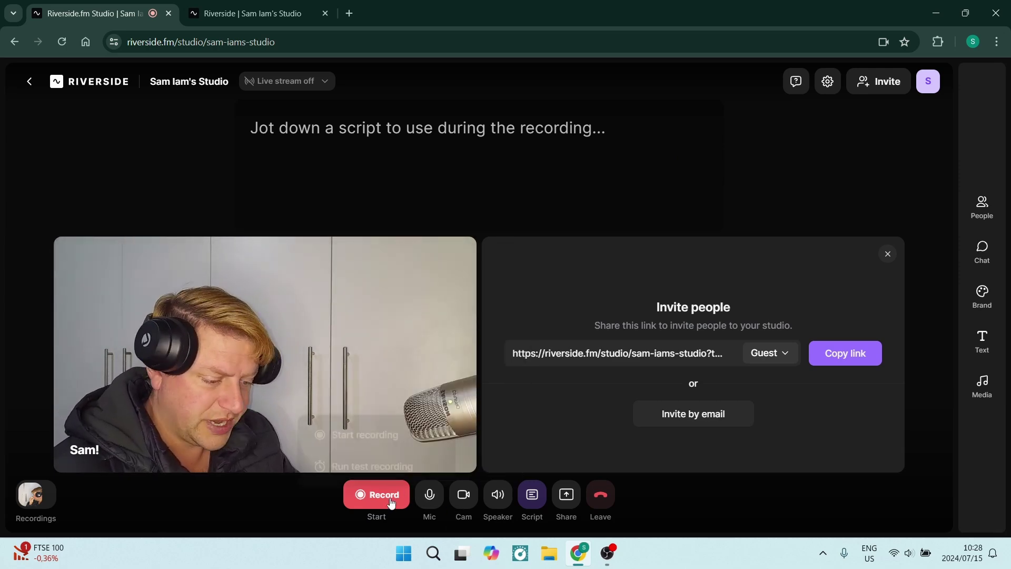
Examine the recording start options, the script and teleprompter choices, and the script area
click(390, 503)
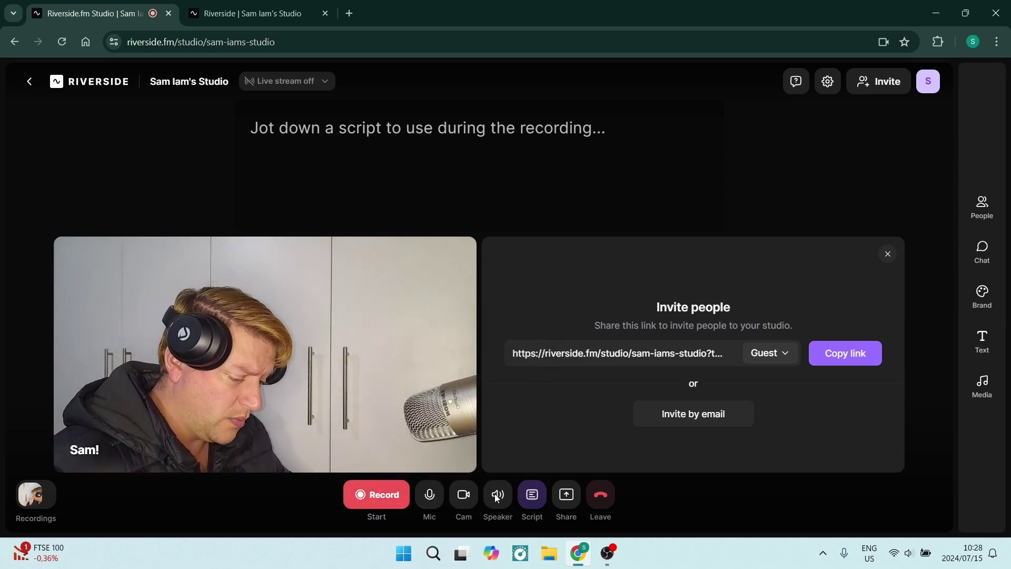
mouse_move(536, 498)
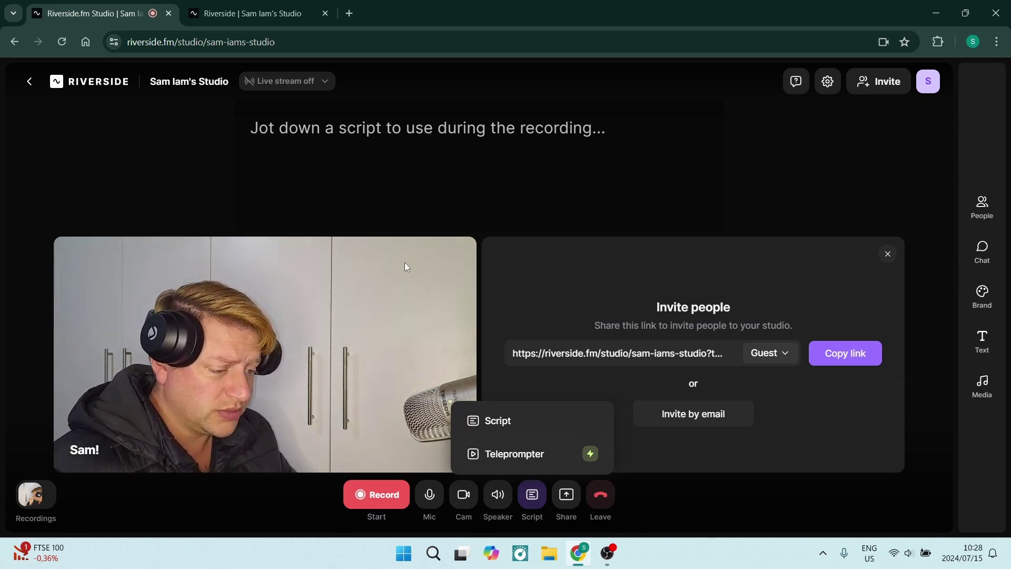
click(477, 152)
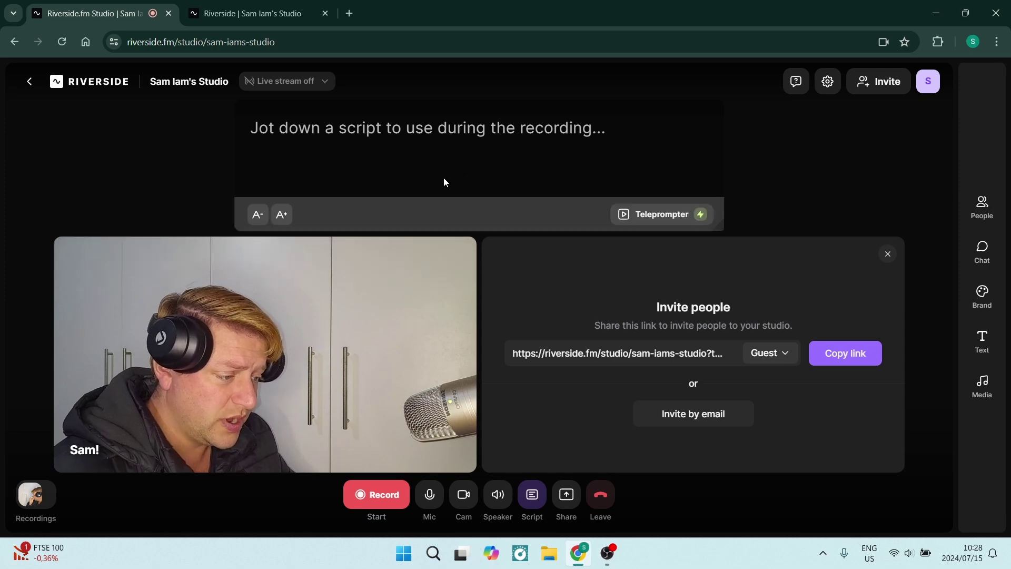
Examine the sharing options and the roles available for the studio invite link
click(566, 498)
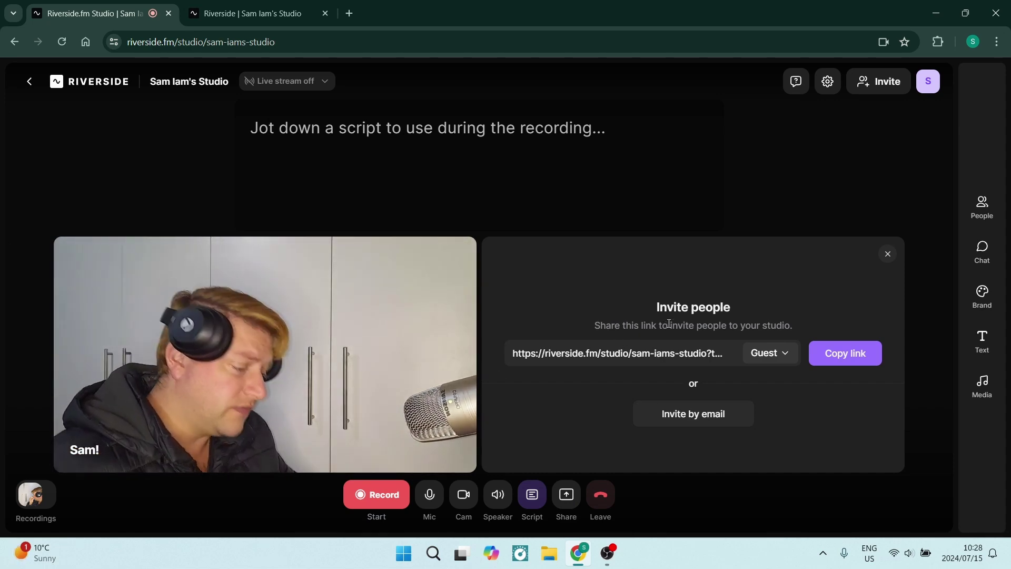
click(769, 355)
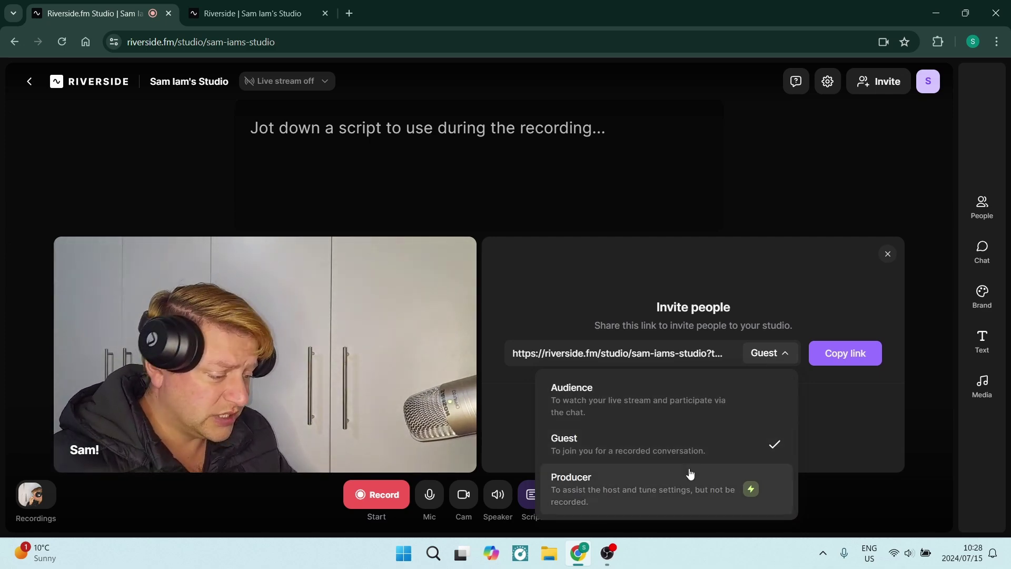
click(801, 275)
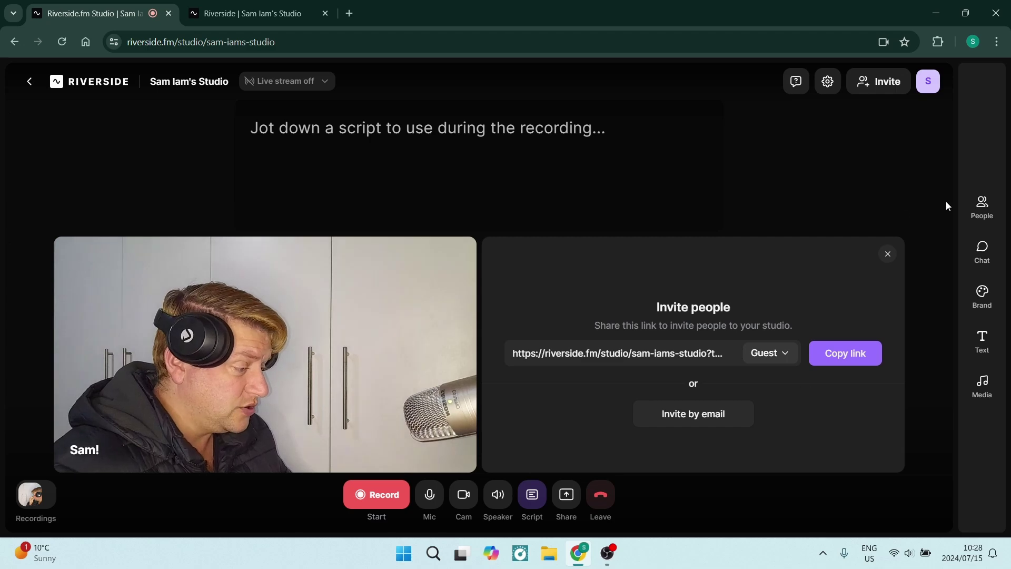
Look through the studio's People, Chat and Media sections, ending with the side section closed
click(982, 205)
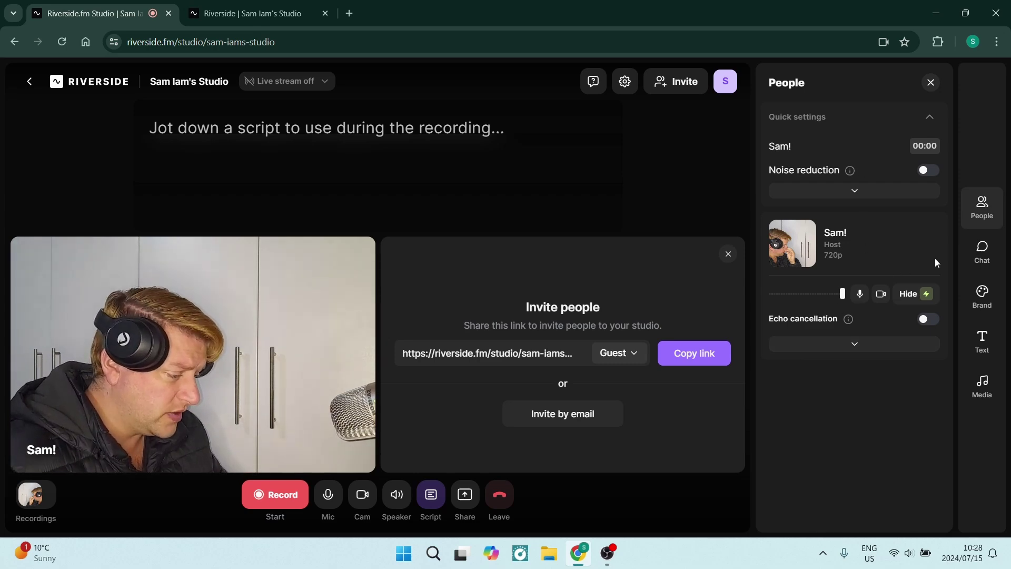
click(982, 250)
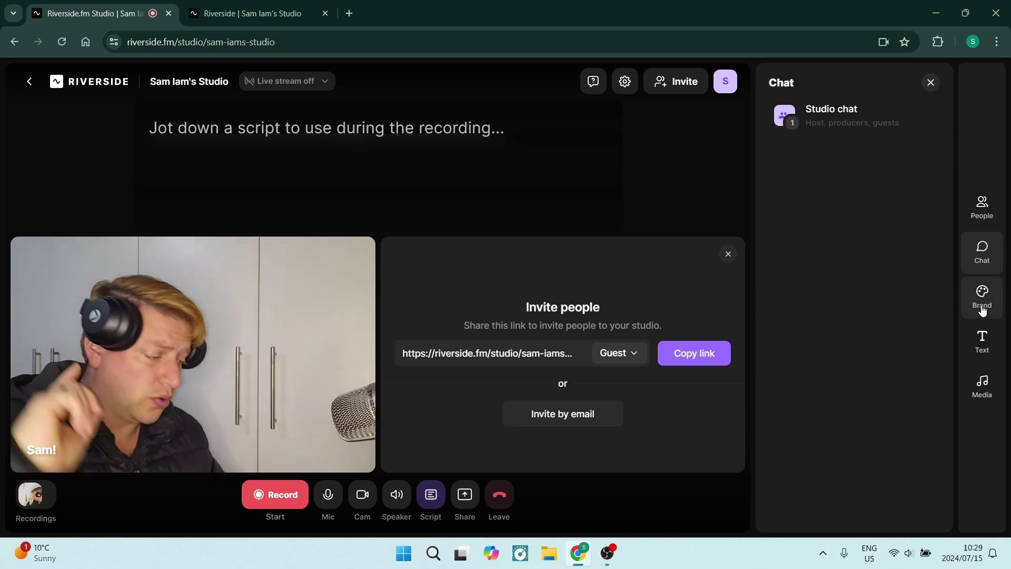
click(984, 389)
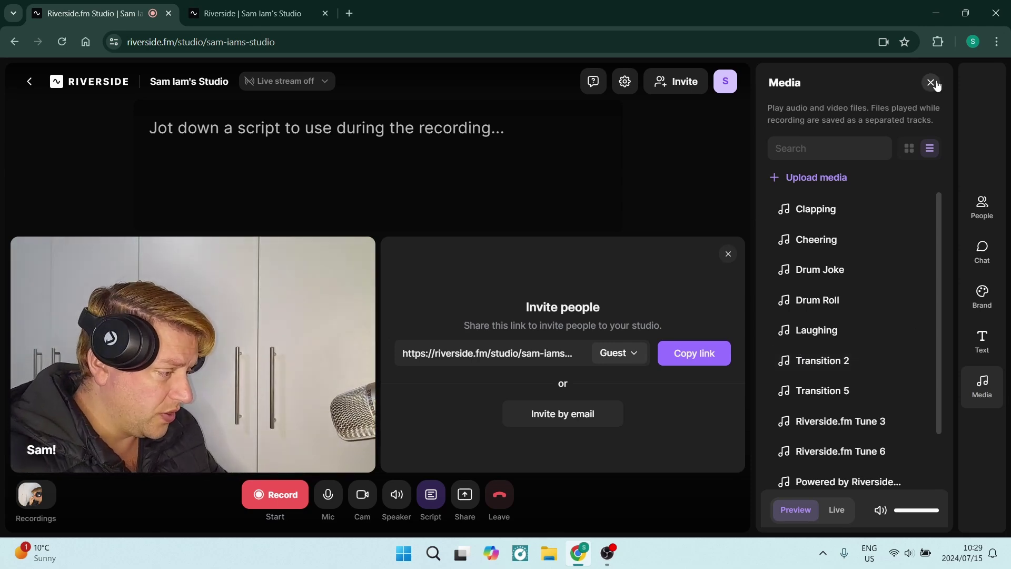
key(Escape)
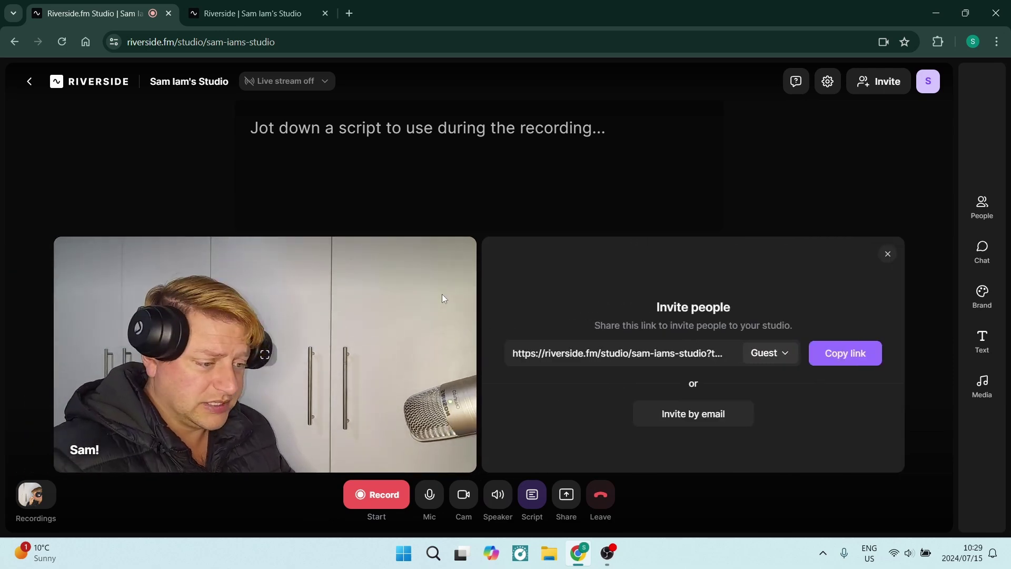
Open the 22-second recording from the dashboard in the other browser tab and review its show notes, saved edits and recording files
click(254, 17)
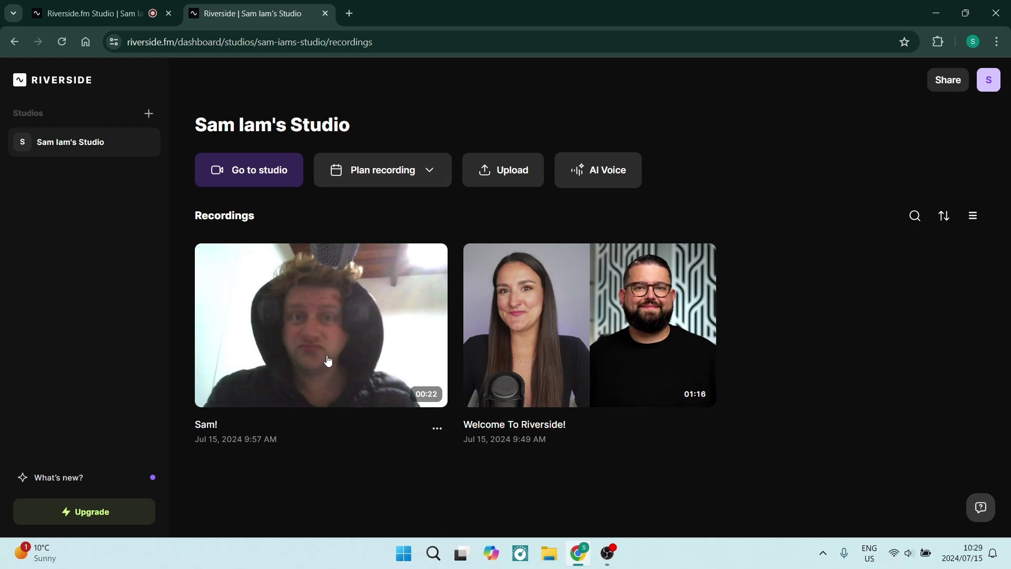
click(297, 327)
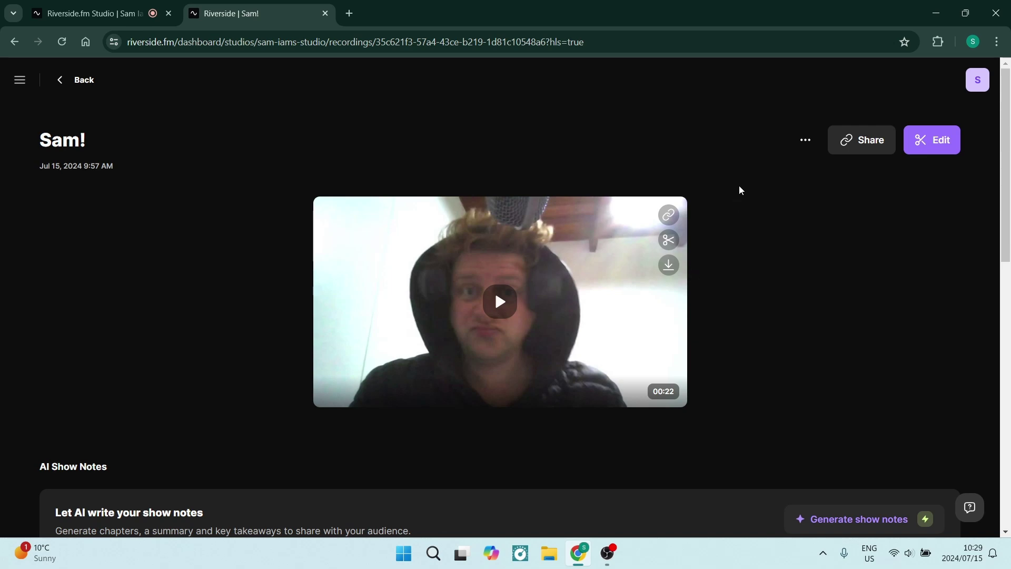
scroll(510, 332, down, 5)
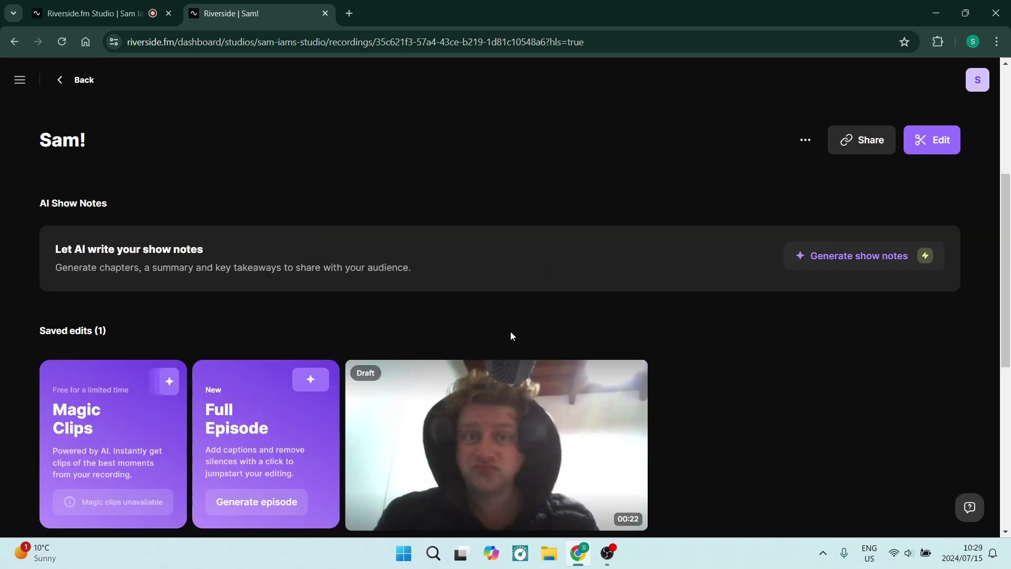
scroll(511, 331, down, 3)
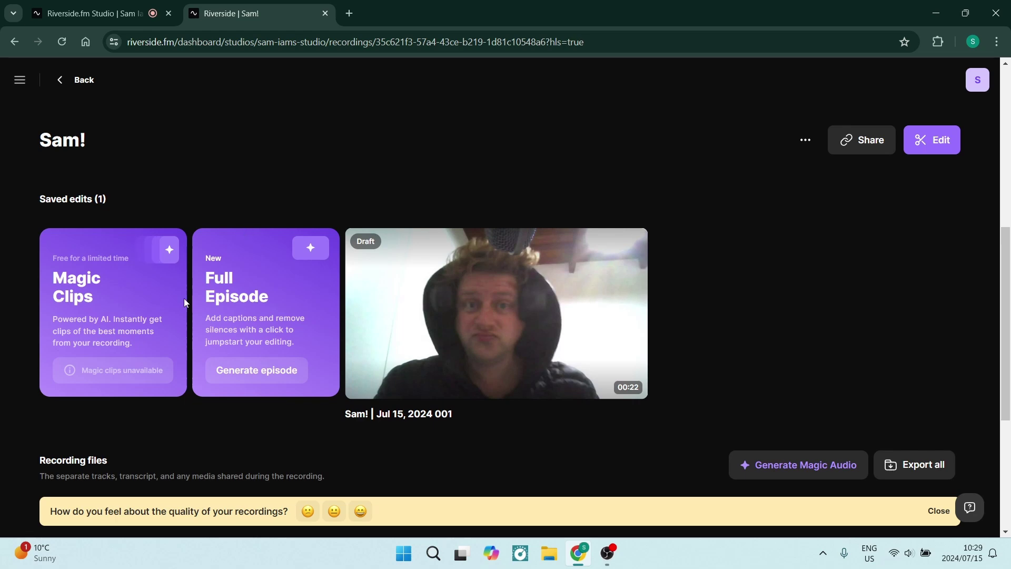
scroll(195, 306, down, 5)
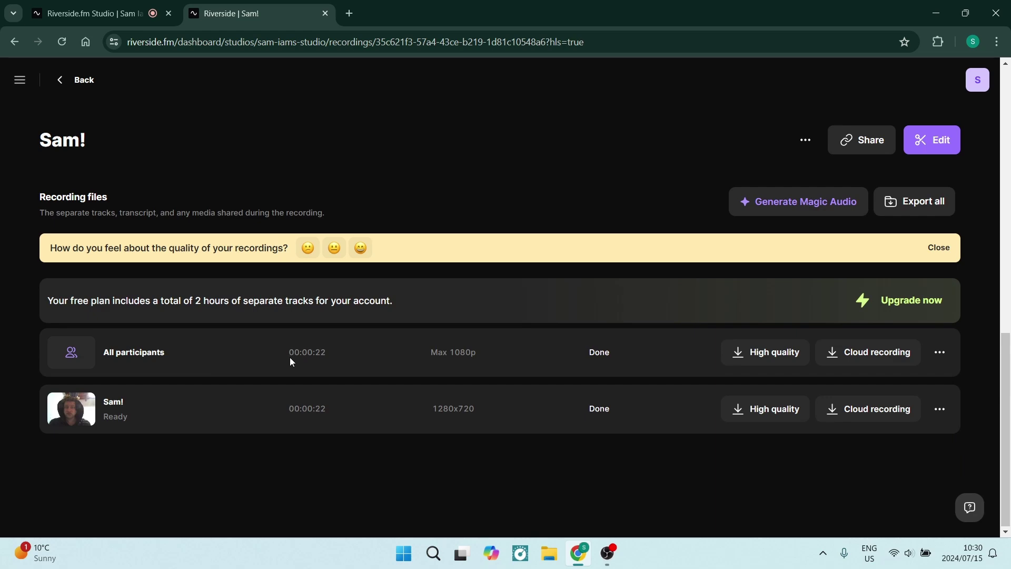
scroll(288, 348, up, 8)
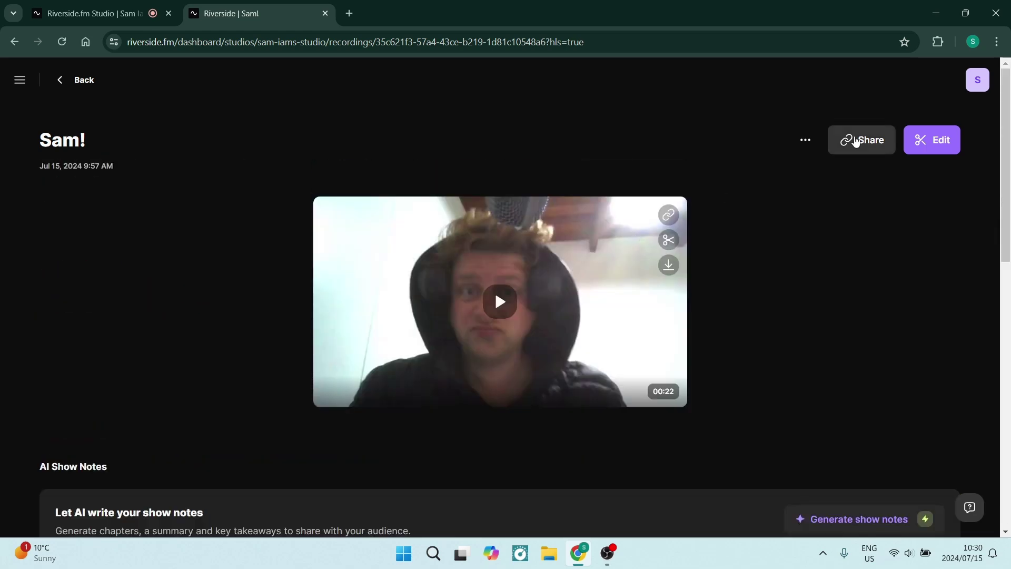
Check the editing options offered for the opened recording and dismiss them
click(928, 140)
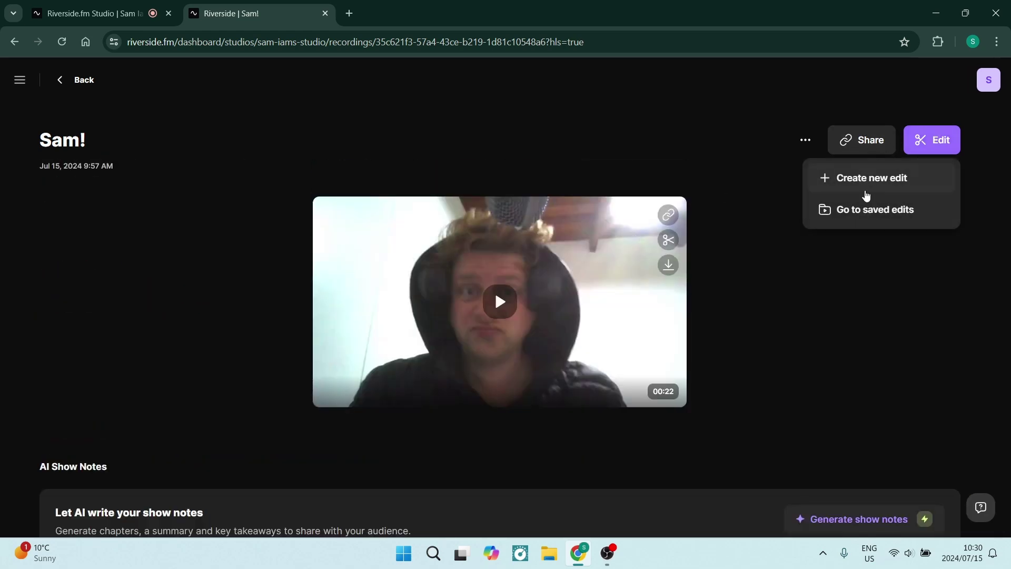
click(615, 250)
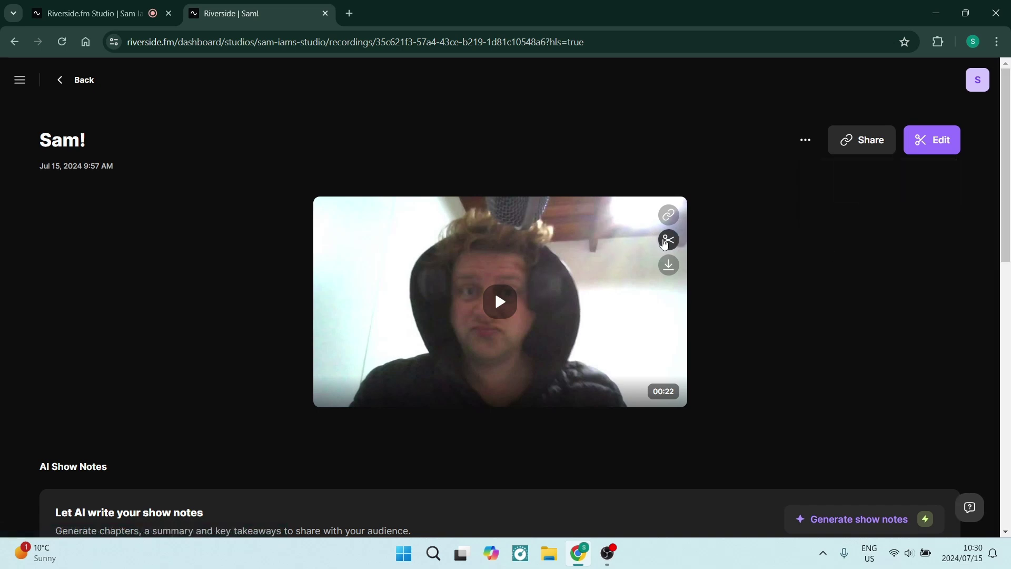
Open the 22-second recording in the editor and change its aspect ratio to 9:16 for Shorts, Reels and TikToks
click(667, 241)
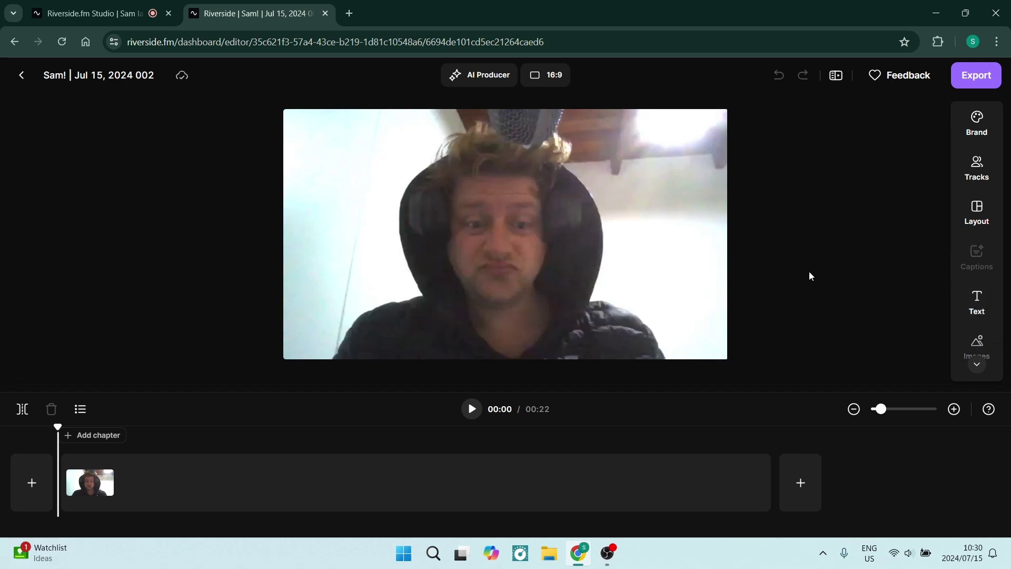
click(535, 79)
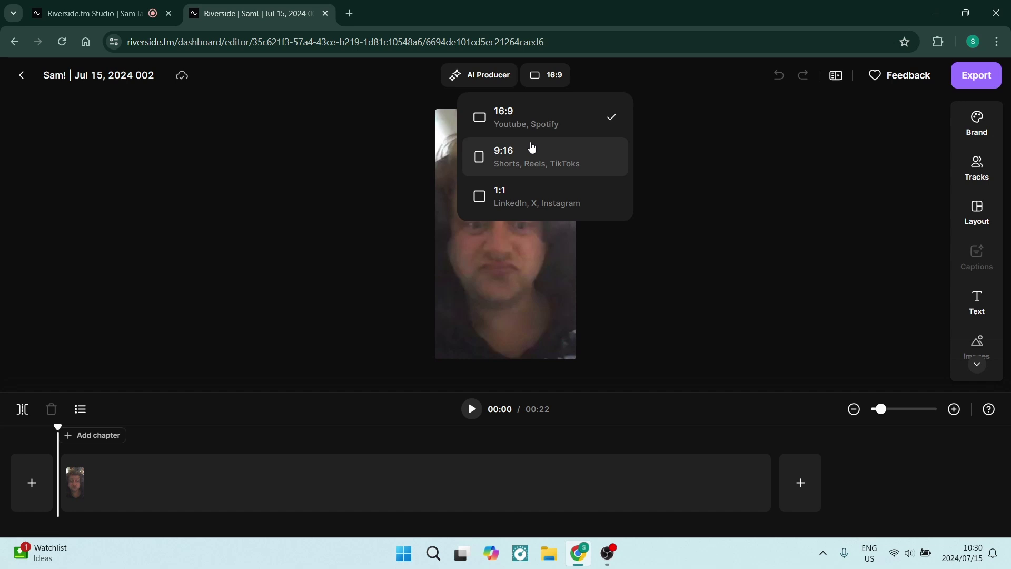
click(532, 147)
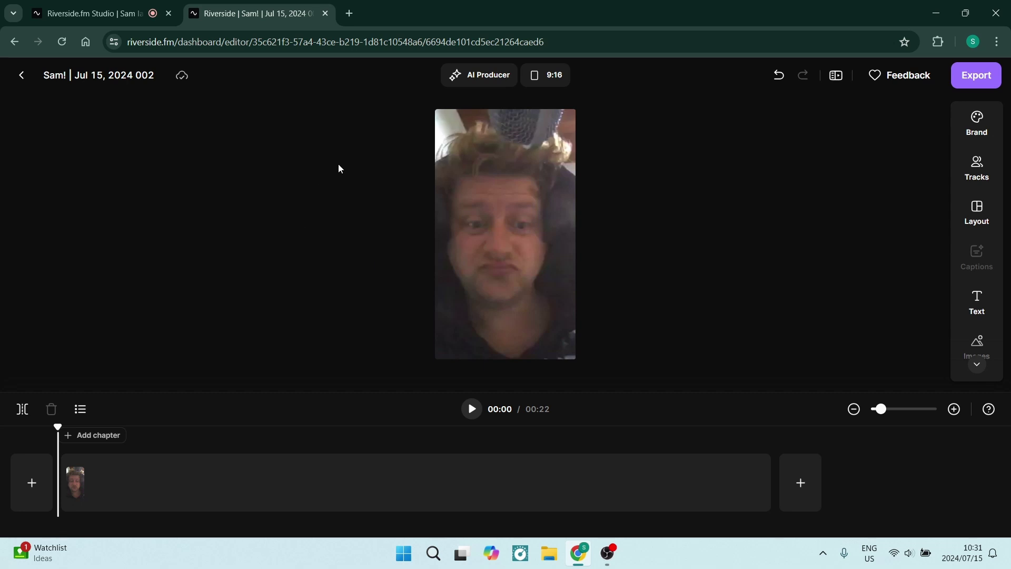
Review the video export options for the edited recording, dismiss them and return to the studio's browser tab
click(975, 79)
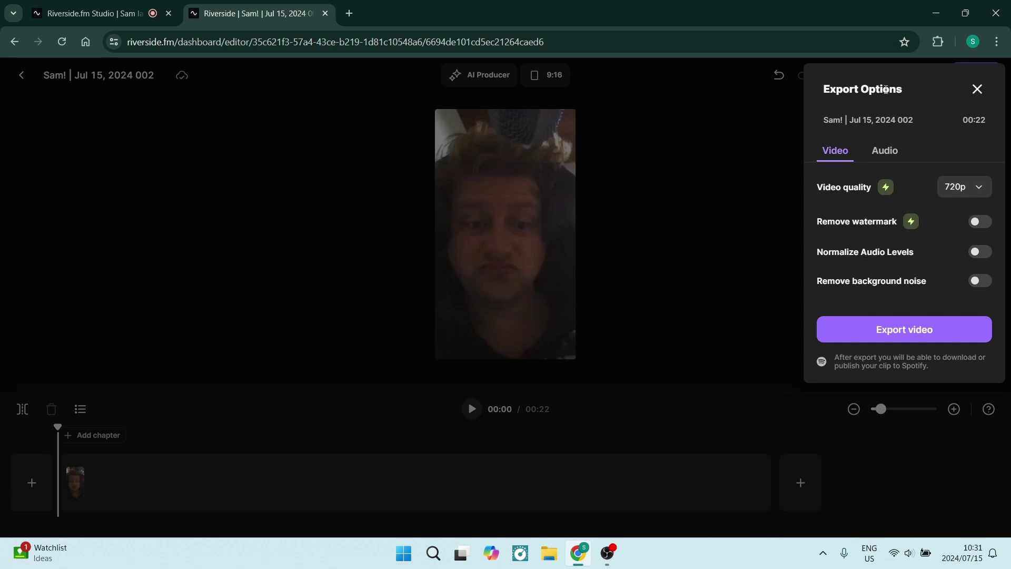
click(978, 89)
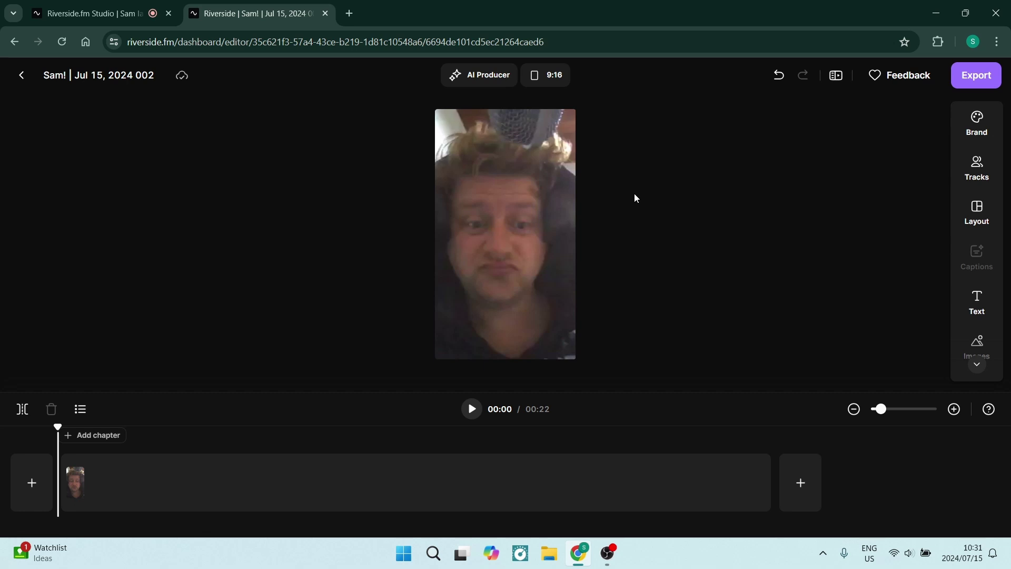
key(ctrl+1)
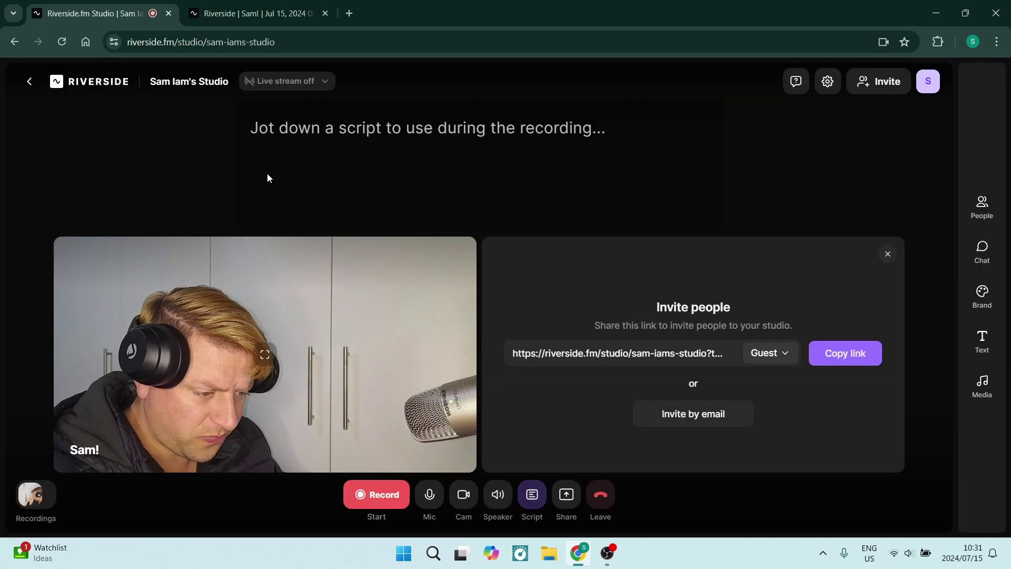